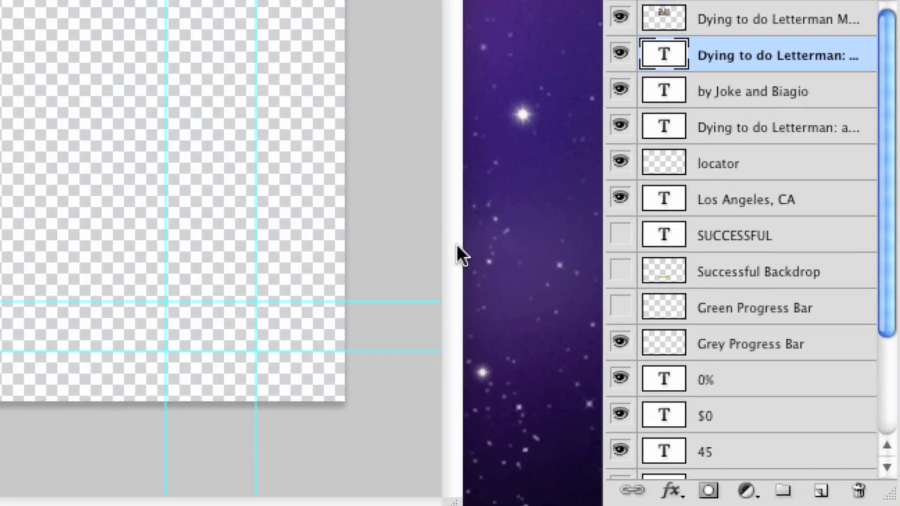
Hide and reshow the card's photo, title, byline, location and grey progress bar layers; turn on the location pin
drag(889, 304, 850, 281)
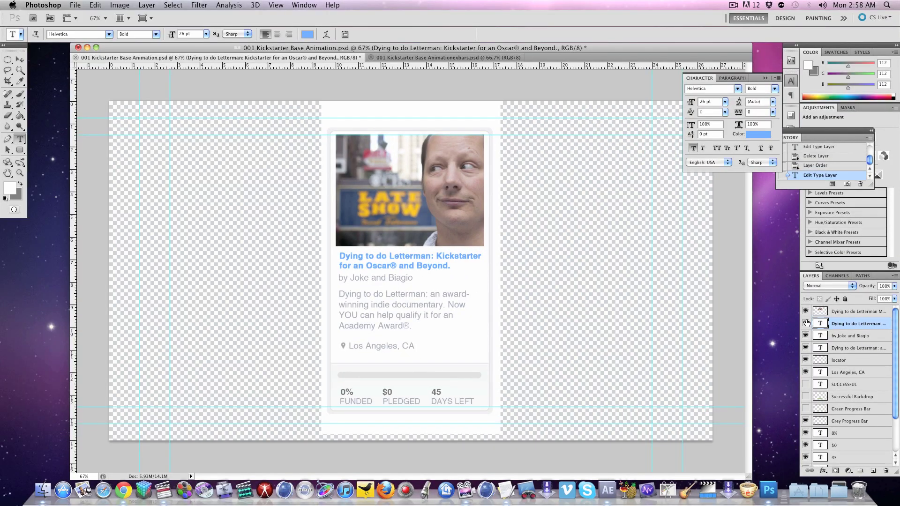
click(805, 312)
click(805, 311)
click(805, 323)
click(805, 323)
click(805, 335)
click(805, 335)
click(805, 360)
click(805, 372)
click(805, 372)
click(805, 421)
click(805, 421)
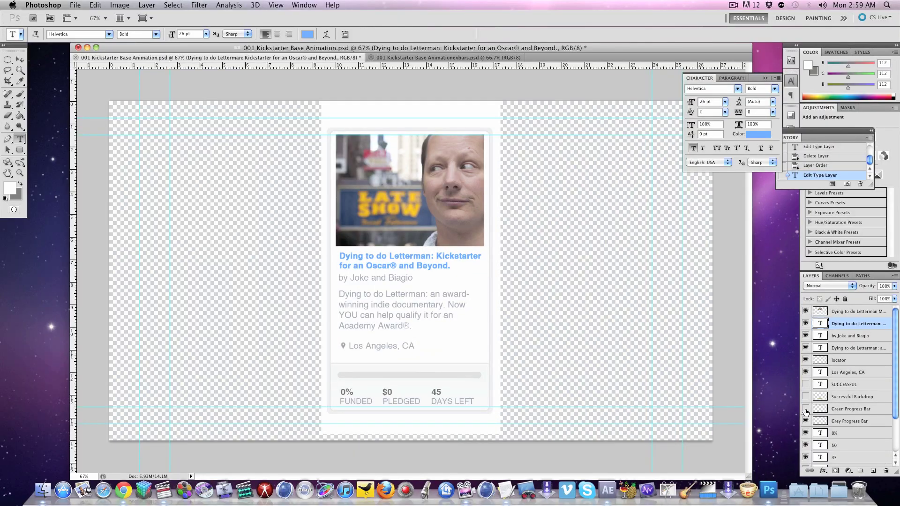
Preview the green progress bar and SUCCESSFUL! banner on the card, then hide them again
click(538, 348)
click(806, 397)
click(806, 385)
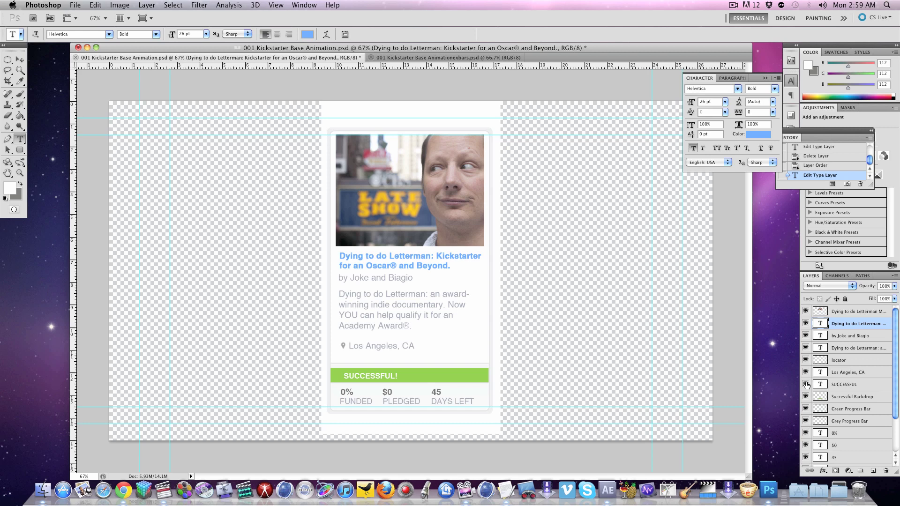
click(806, 385)
click(806, 396)
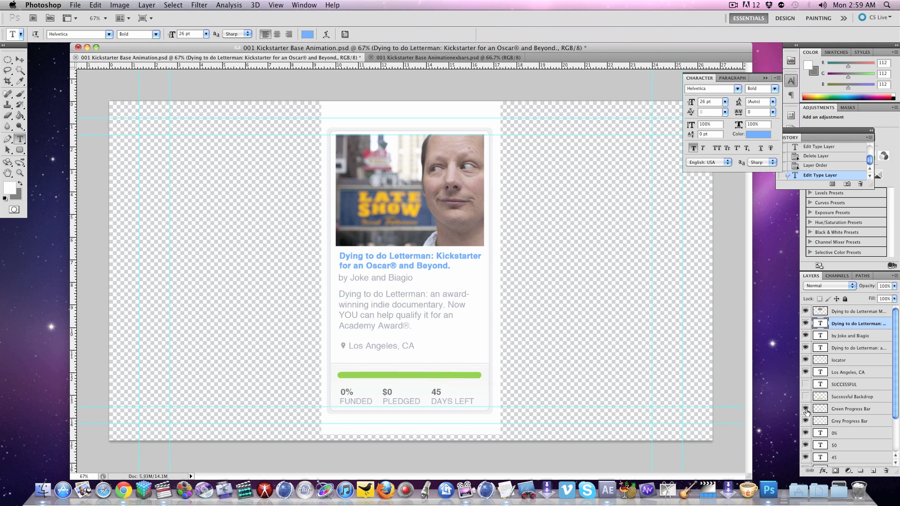
click(806, 409)
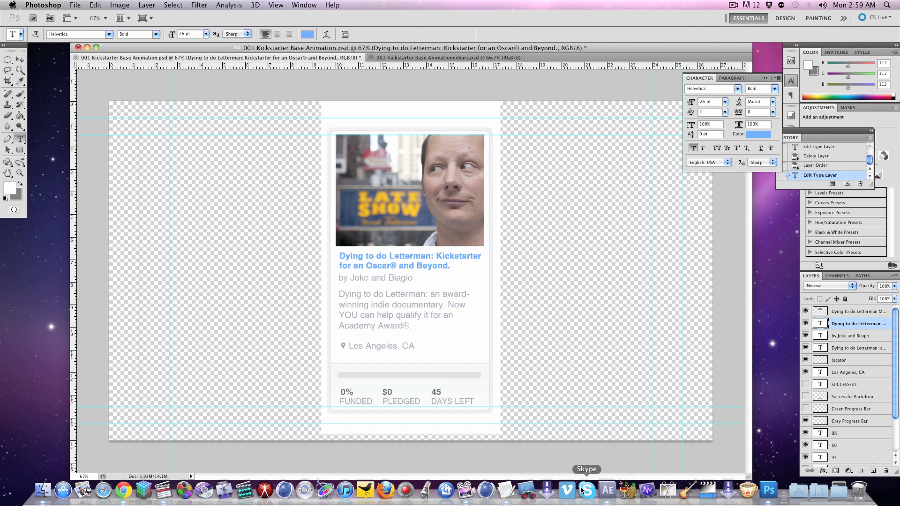
Switch to After Effects and toggle the campaign photo layer off and on in the composition
click(607, 490)
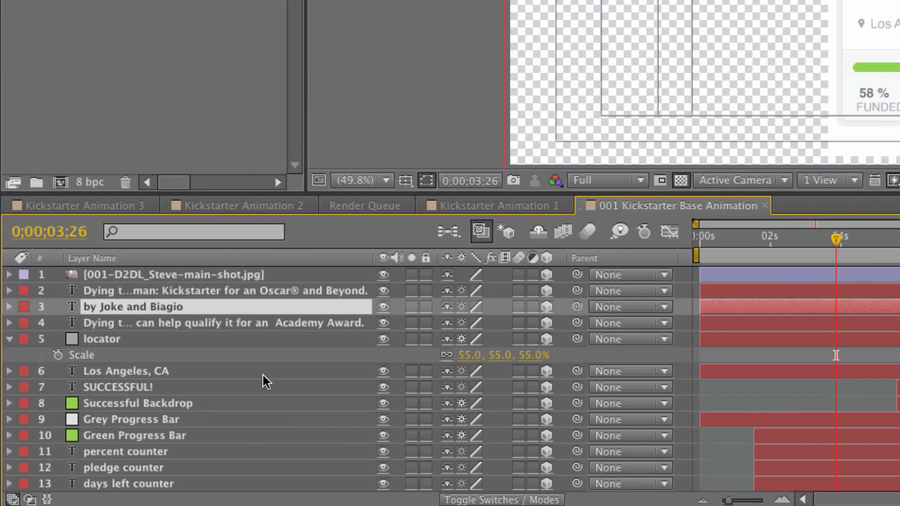
scroll(129, 409, down, 3)
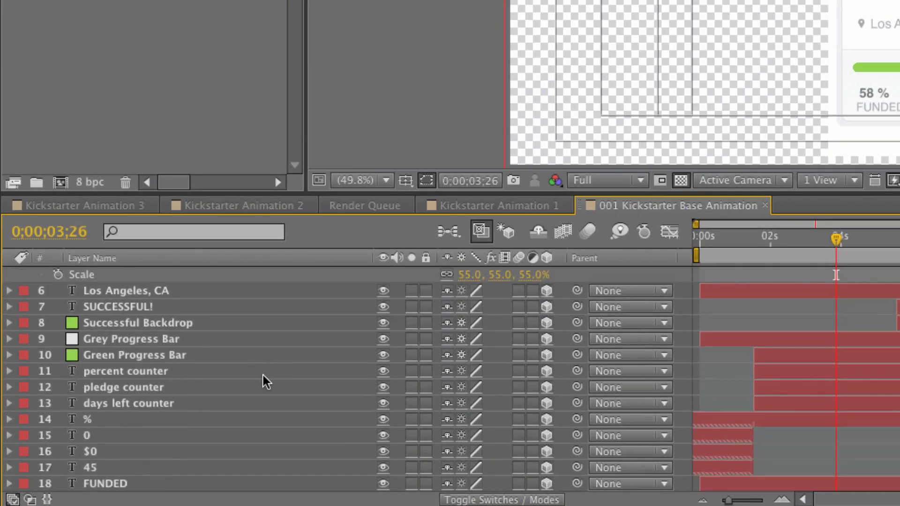
scroll(263, 375, down, 1)
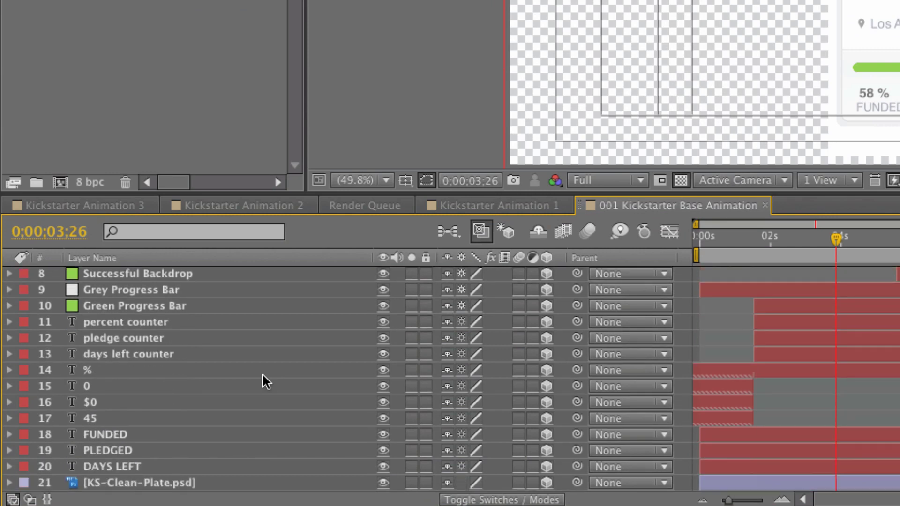
scroll(263, 373, up, 5)
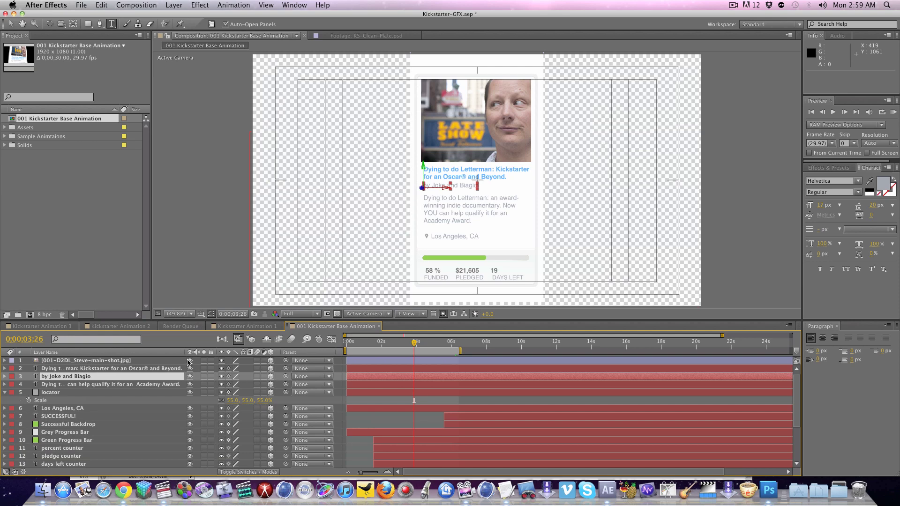
click(189, 361)
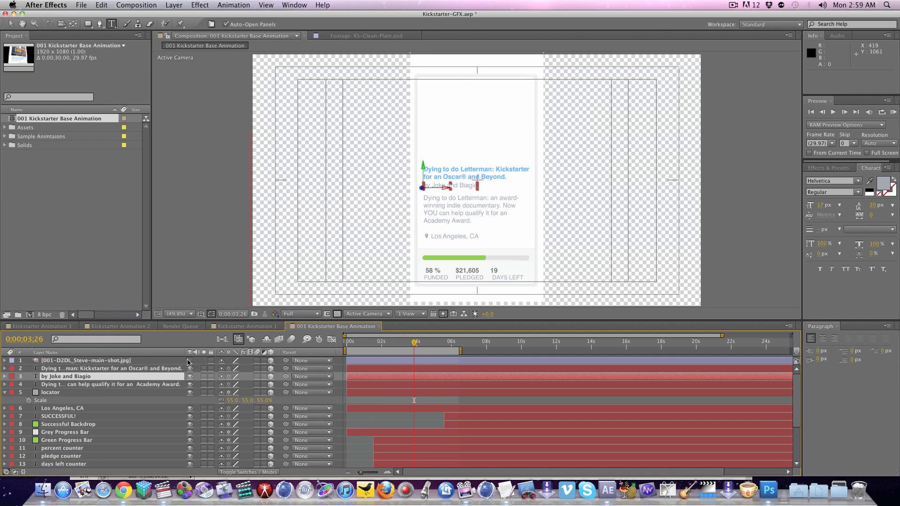
click(189, 361)
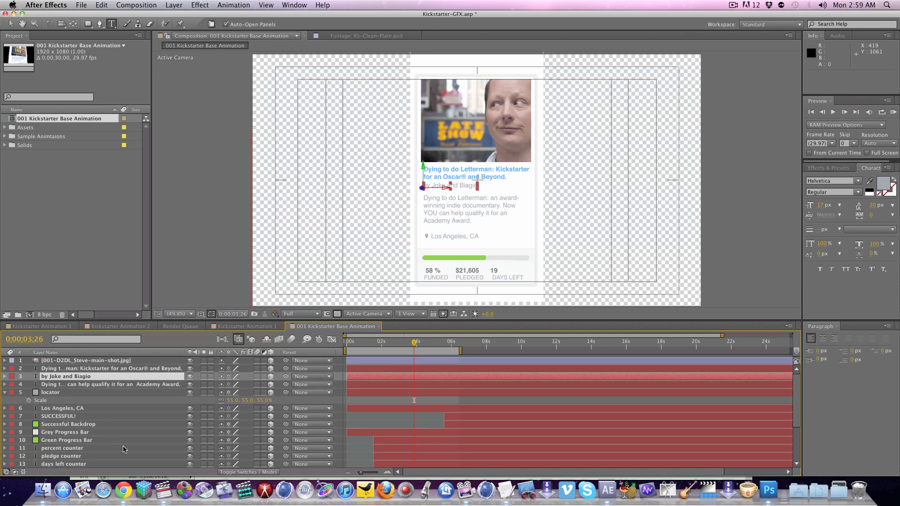
scroll(124, 449, down, 6)
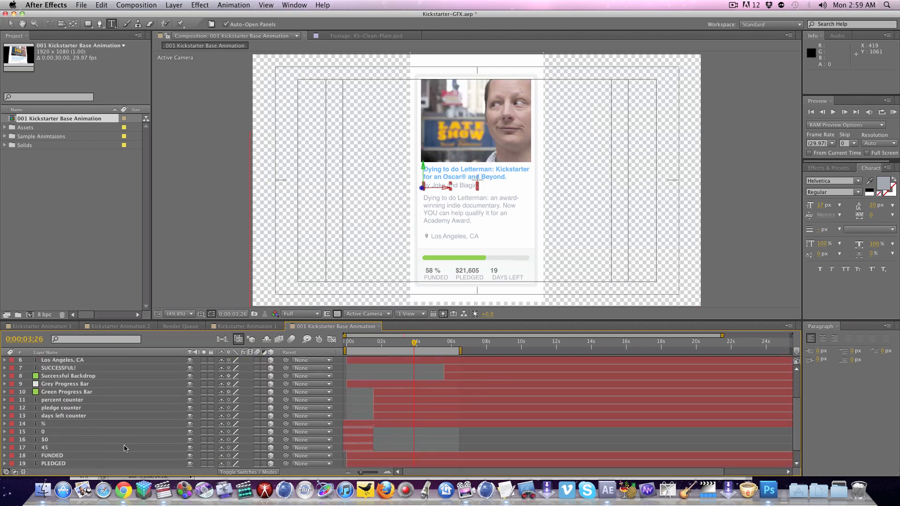
scroll(125, 447, up, 6)
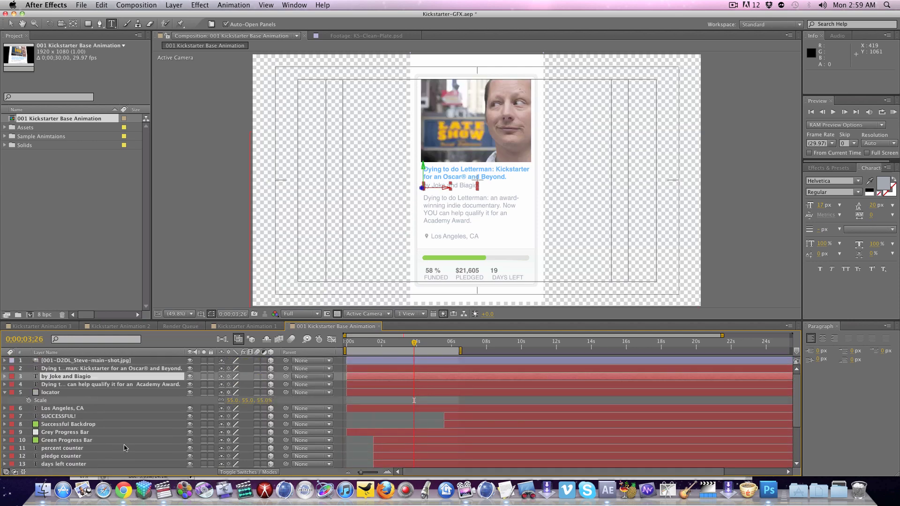
click(354, 343)
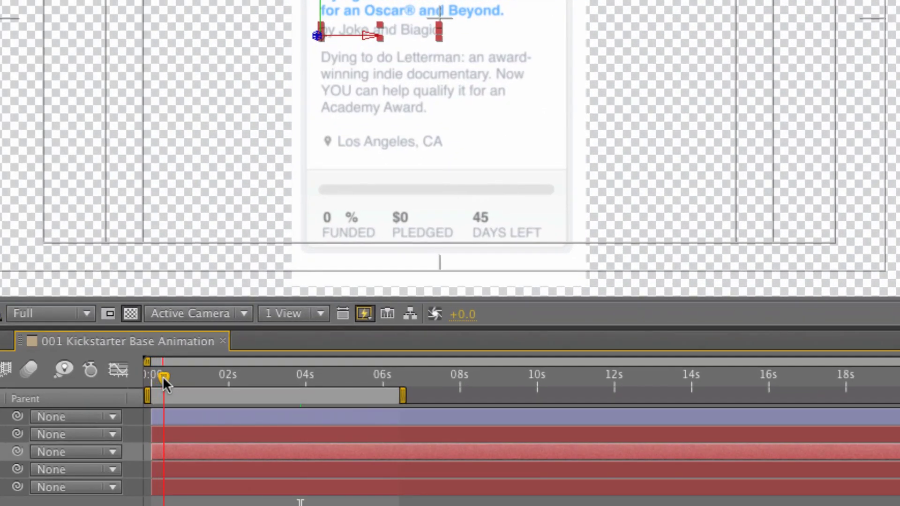
drag(163, 376, 389, 385)
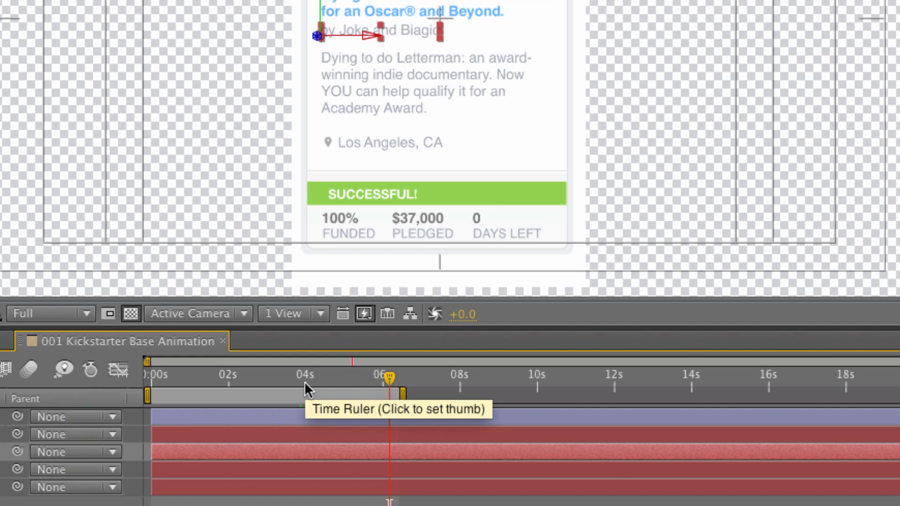
mouse_move(209, 375)
mouse_down()
mouse_move(397, 373)
mouse_move(220, 377)
mouse_up()
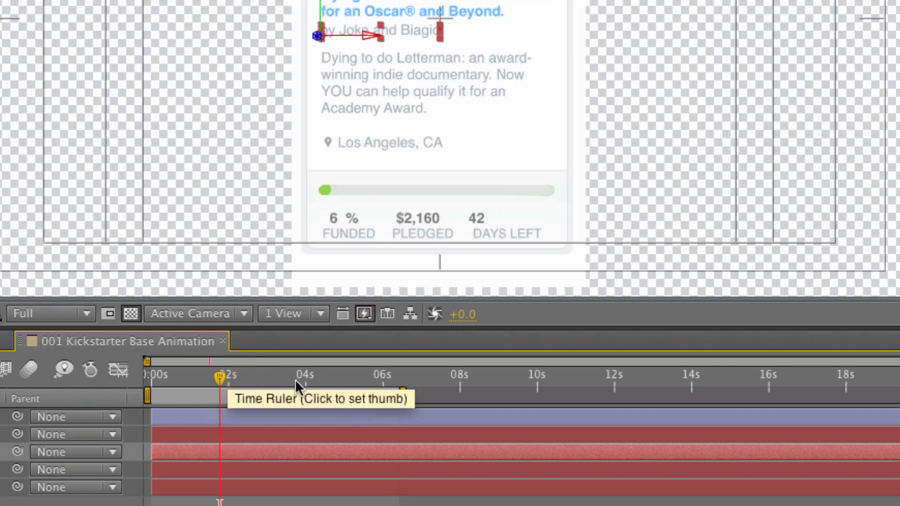
drag(218, 373, 234, 375)
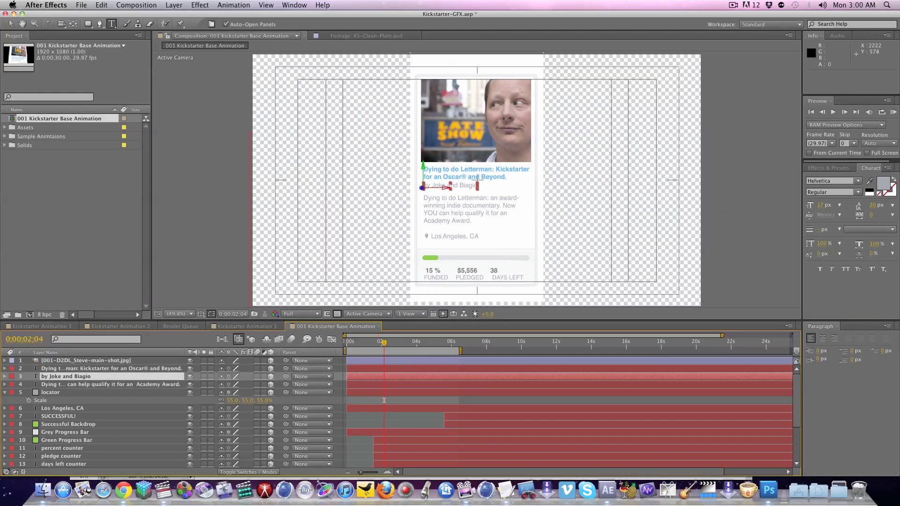
Switch to the MotionScript counter page in Chrome and scroll down toward the code
key(super+Tab)
drag(308, 38, 289, 21)
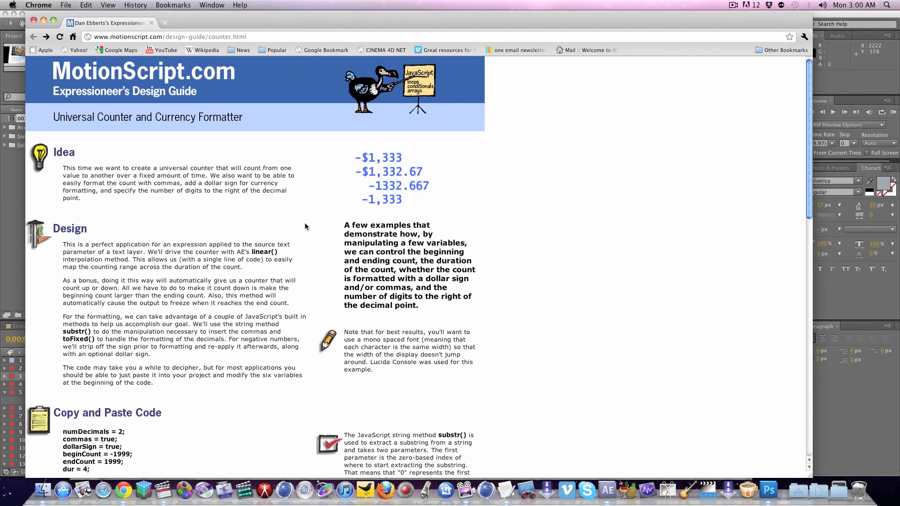
scroll(262, 306, down, 5)
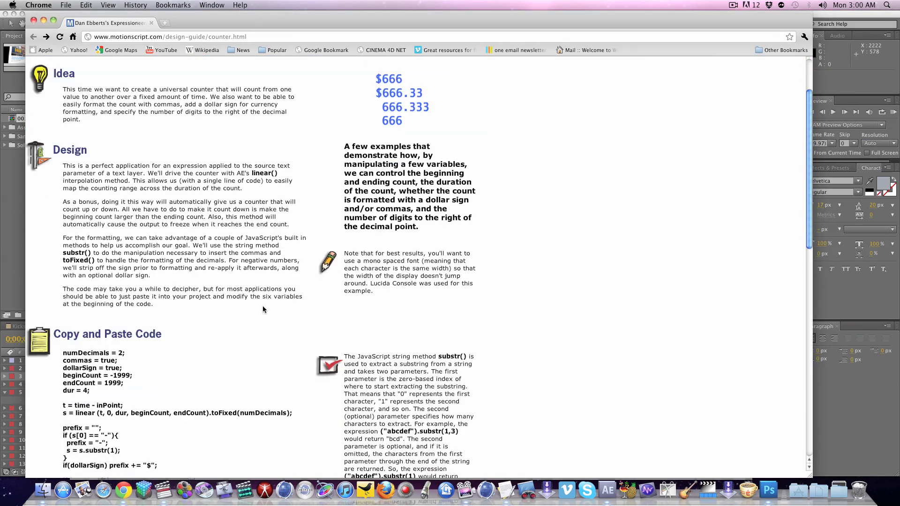
scroll(265, 304, down, 2)
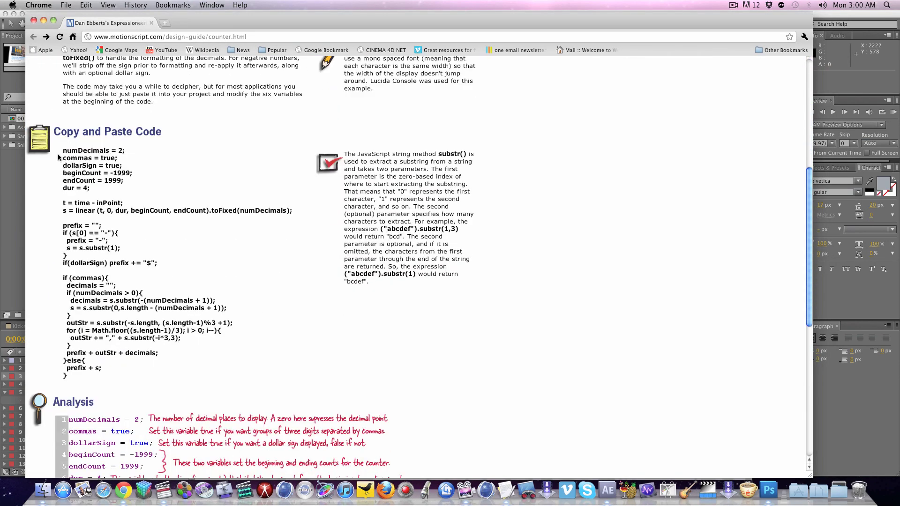
Select and review the Copy and Paste Code block (numDecimals 2, -1999 to 1999, dur 4)
drag(60, 153, 137, 215)
scroll(201, 223, up, 5)
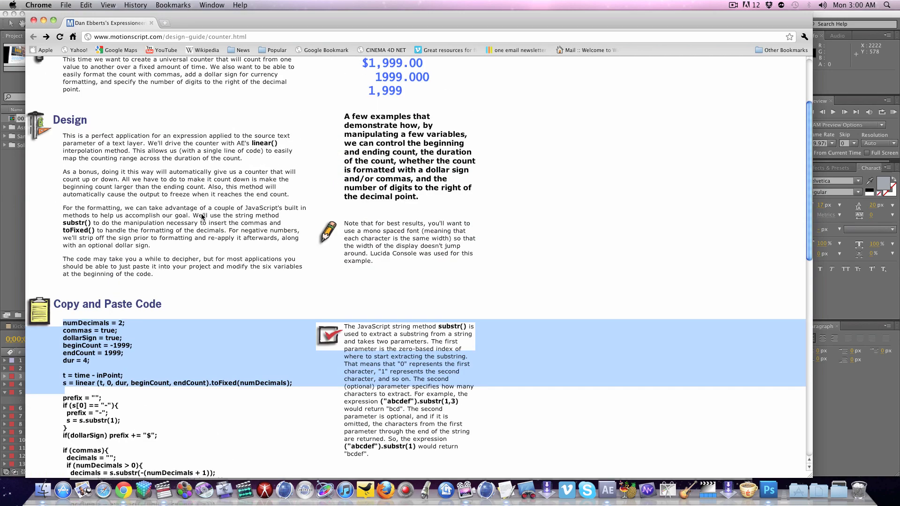
scroll(202, 216, up, 3)
scroll(201, 215, down, 3)
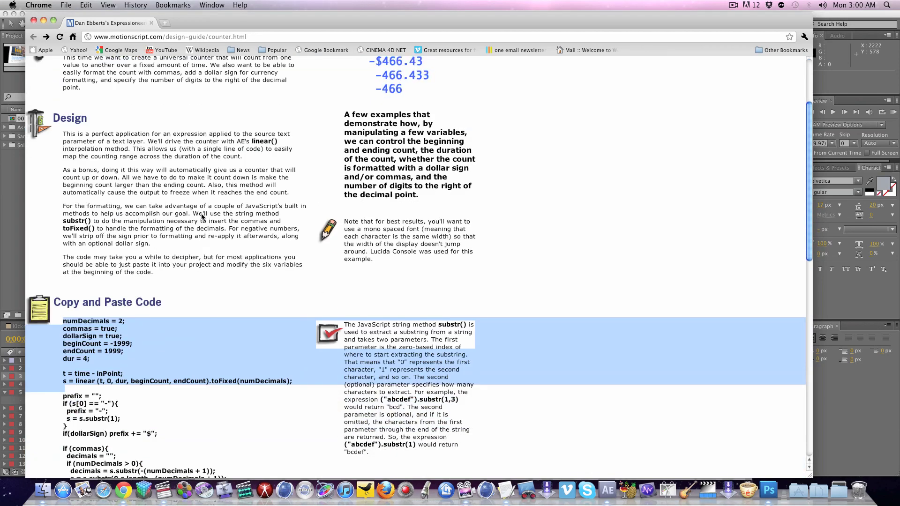
scroll(202, 216, down, 6)
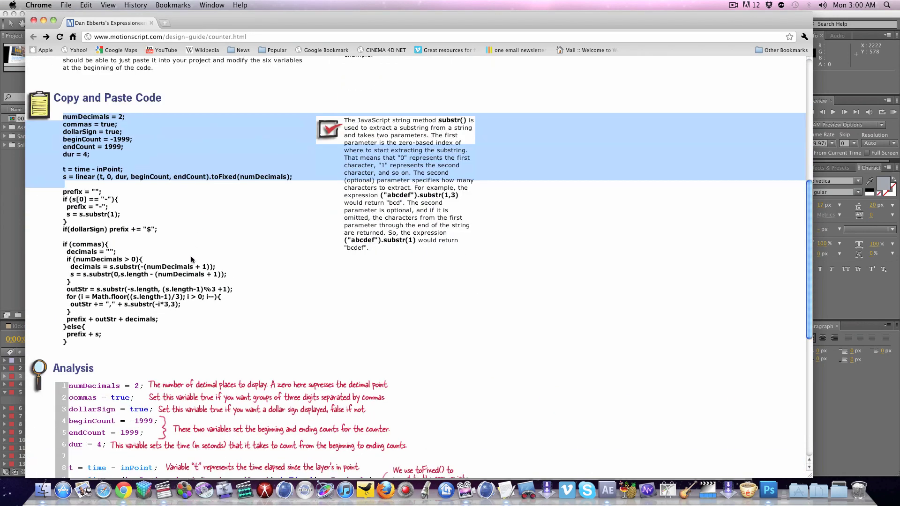
scroll(191, 266, up, 10)
scroll(207, 337, down, 5)
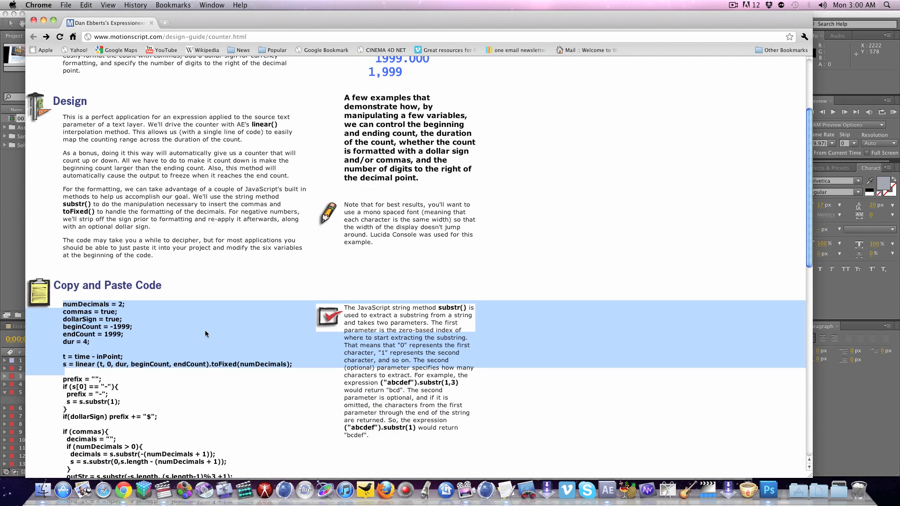
click(213, 375)
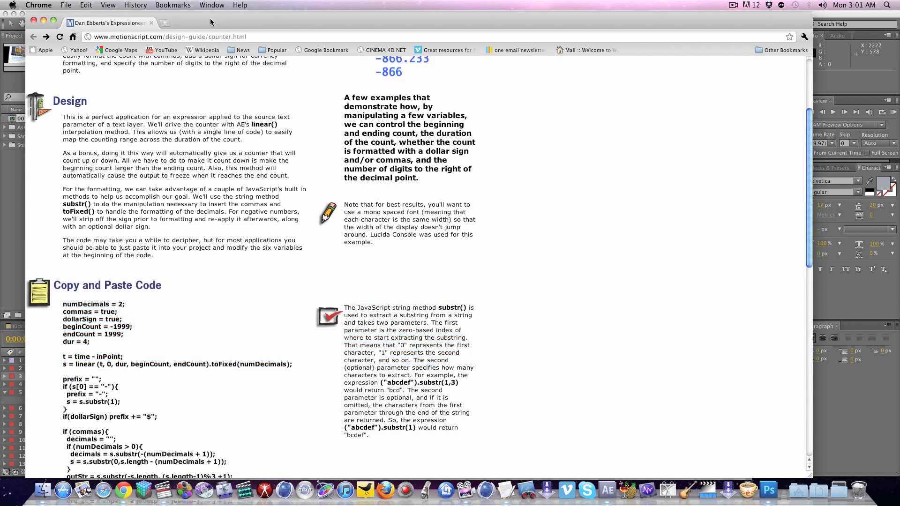
Move Chrome aside, scroll to the counter layers and scrub to about 2;19 to watch counting
drag(210, 22, 899, 47)
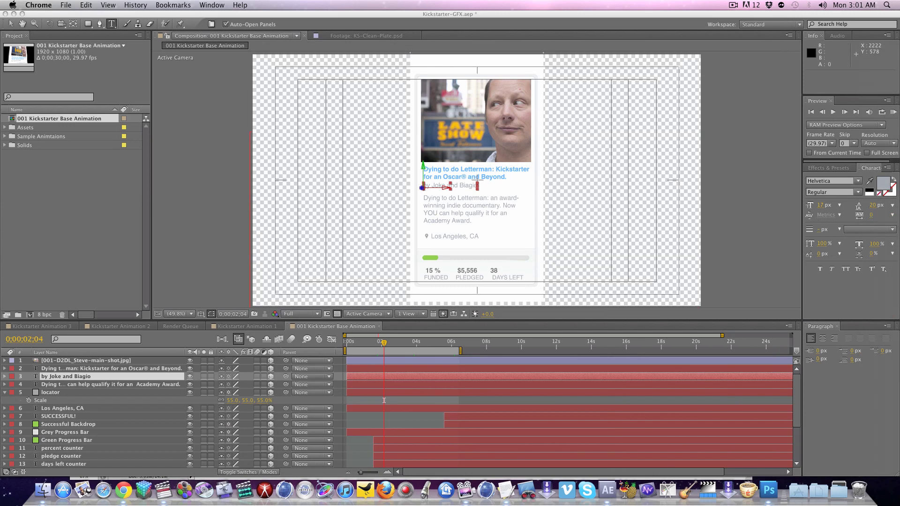
key(super+h)
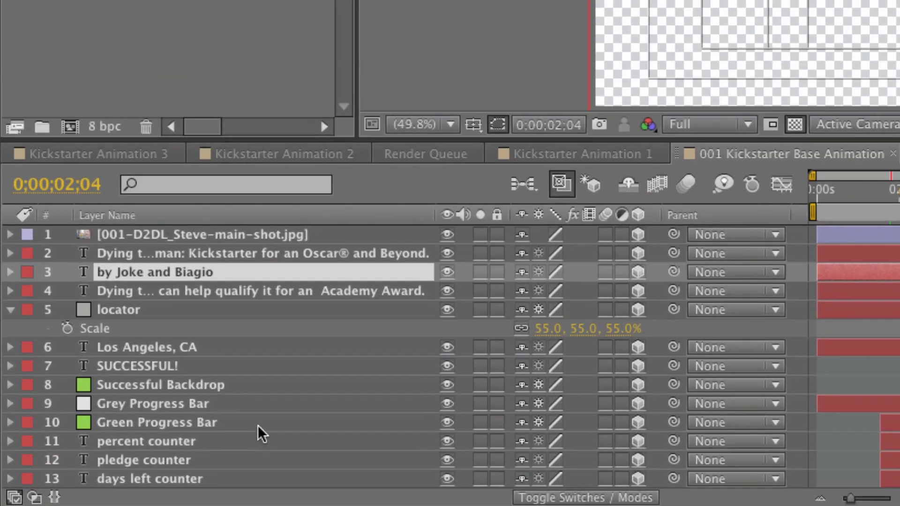
scroll(139, 416, down, 4)
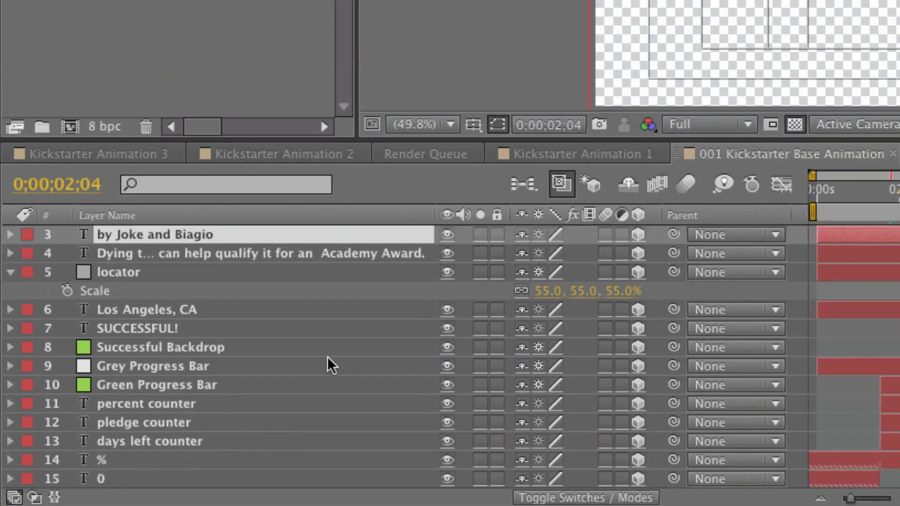
scroll(327, 357, down, 3)
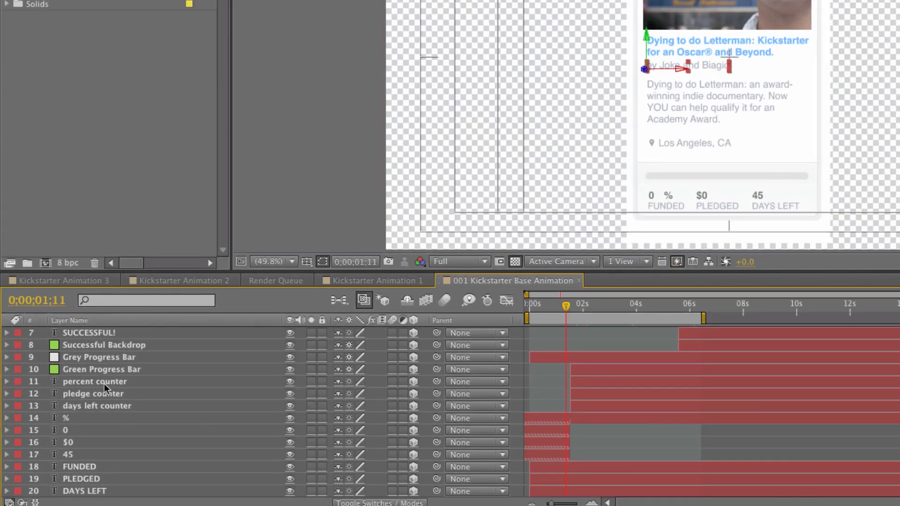
mouse_move(570, 307)
mouse_down()
mouse_move(650, 312)
mouse_move(631, 311)
mouse_move(646, 321)
mouse_move(574, 323)
mouse_move(651, 323)
mouse_move(574, 323)
mouse_up()
Twirl the pledge counter layer open to its Text > Source Text expression
click(107, 396)
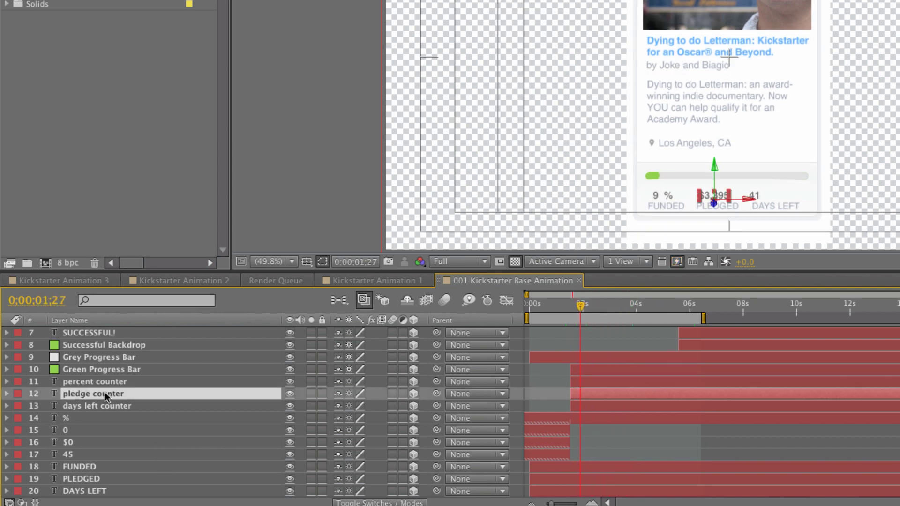
click(7, 394)
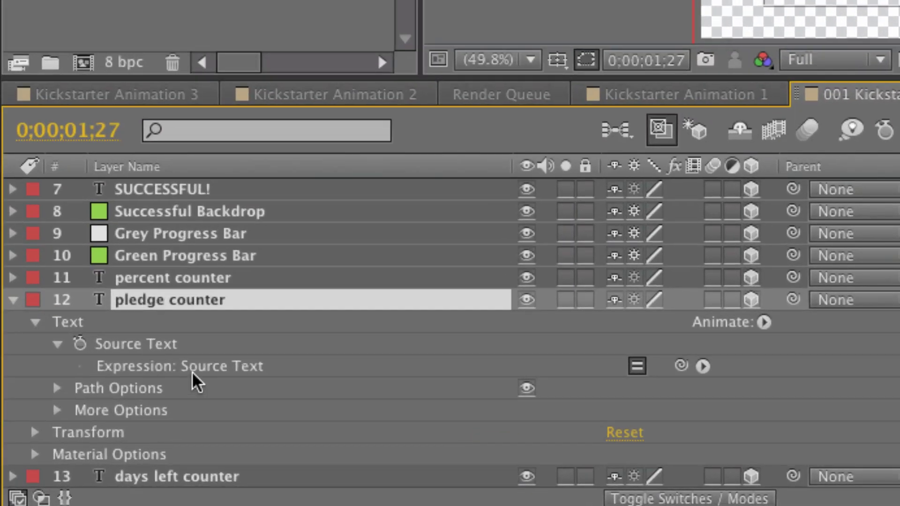
click(192, 371)
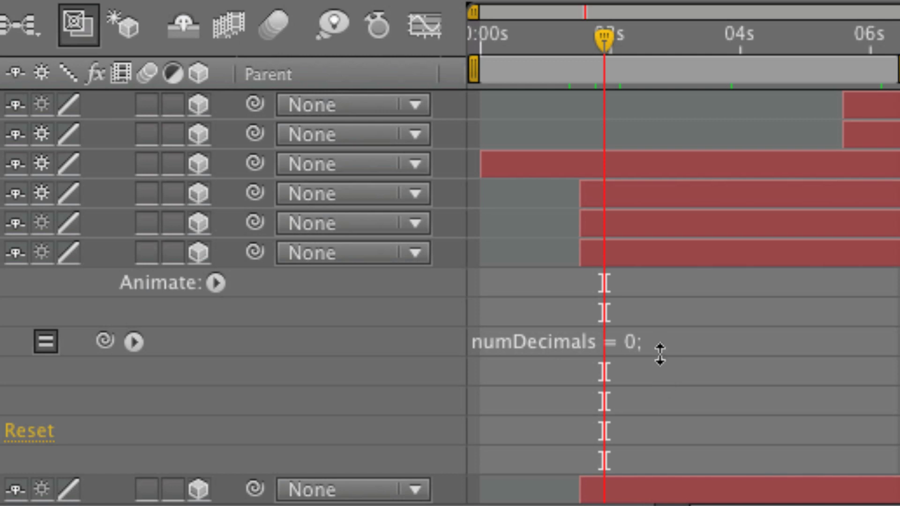
Enlarge the pledge counter expression field to show every line, then scrub around 2;10–2;20
drag(658, 355, 715, 463)
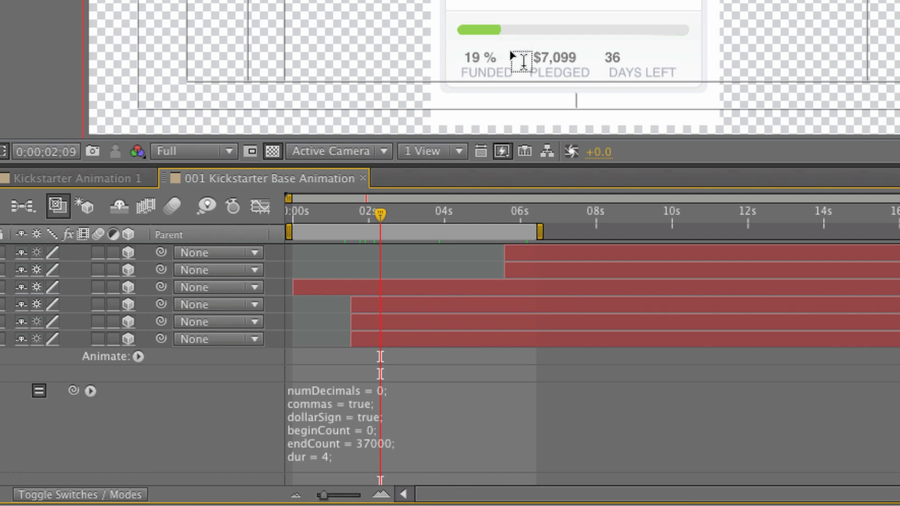
click(394, 218)
mouse_move(395, 218)
mouse_down()
mouse_move(403, 217)
mouse_move(380, 218)
mouse_up()
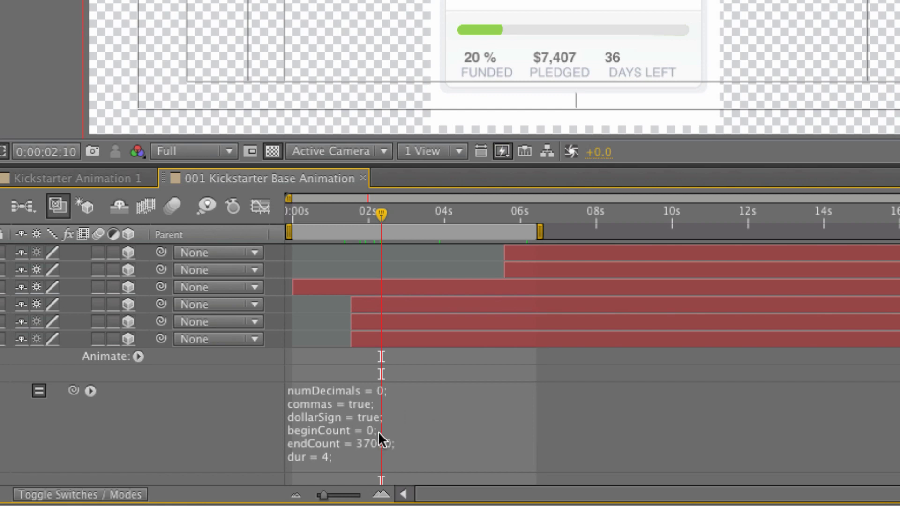
Change the pledge counter's endCount from 37000 to 100000 and play back the animation
drag(380, 202, 430, 212)
click(359, 442)
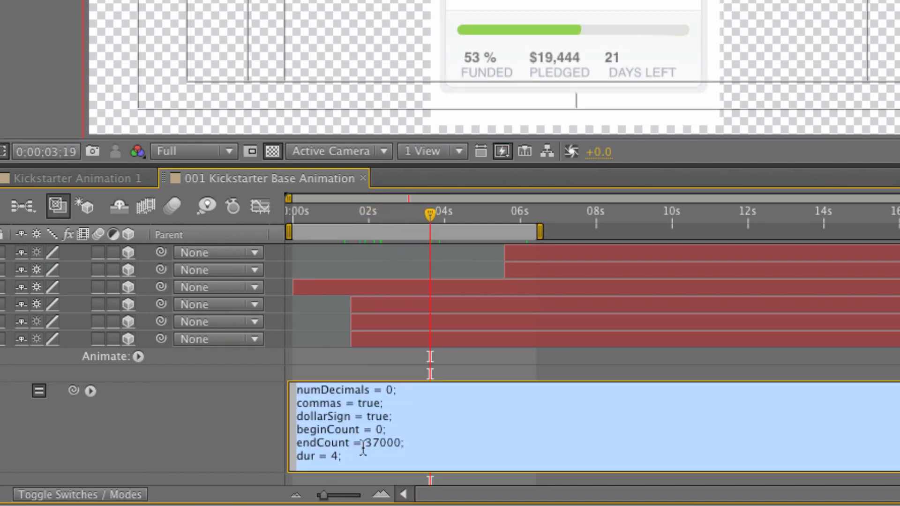
click(363, 444)
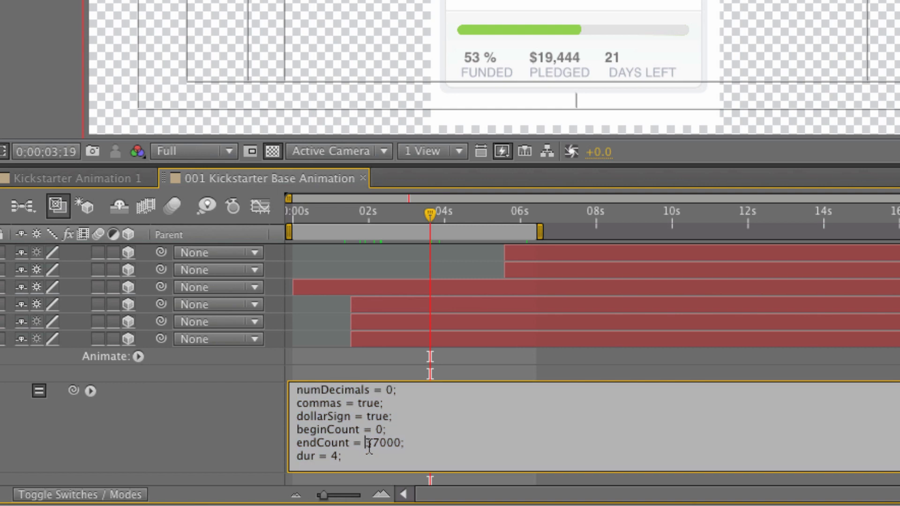
drag(366, 443, 378, 443)
text(100)
click(471, 440)
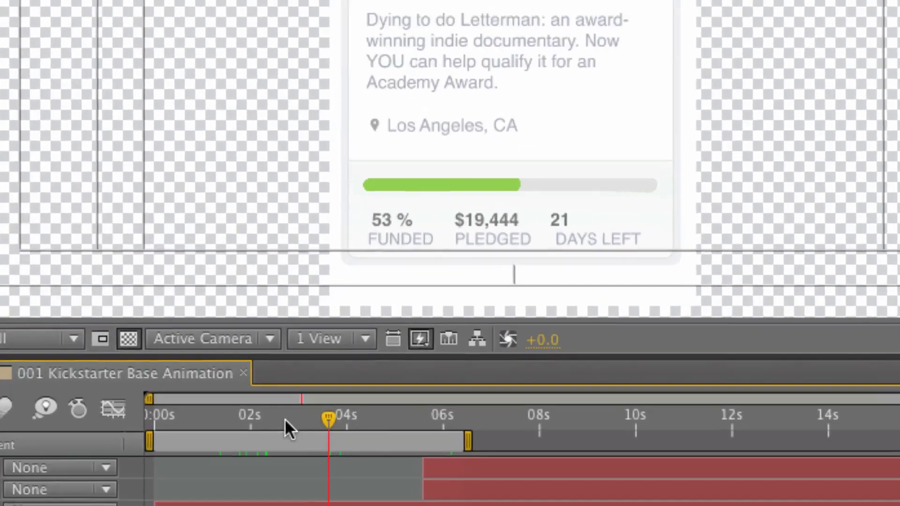
key(space)
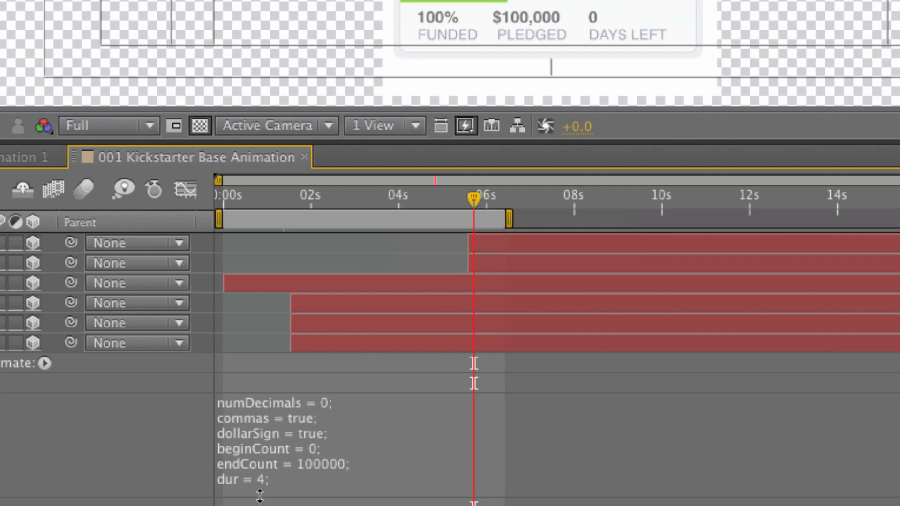
Change the pledge counter's dur from 4 to 2.5 and scrub to confirm $100,000
click(261, 479)
drag(273, 479, 267, 479)
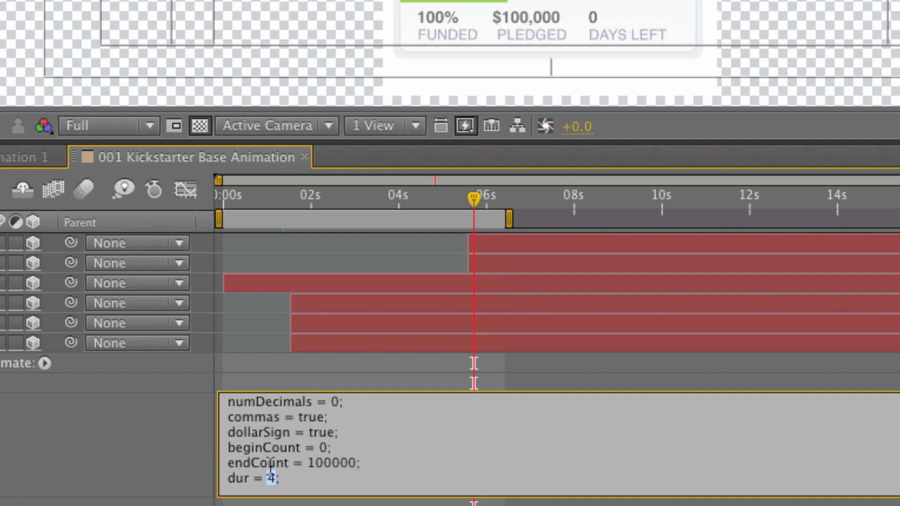
text(2.5)
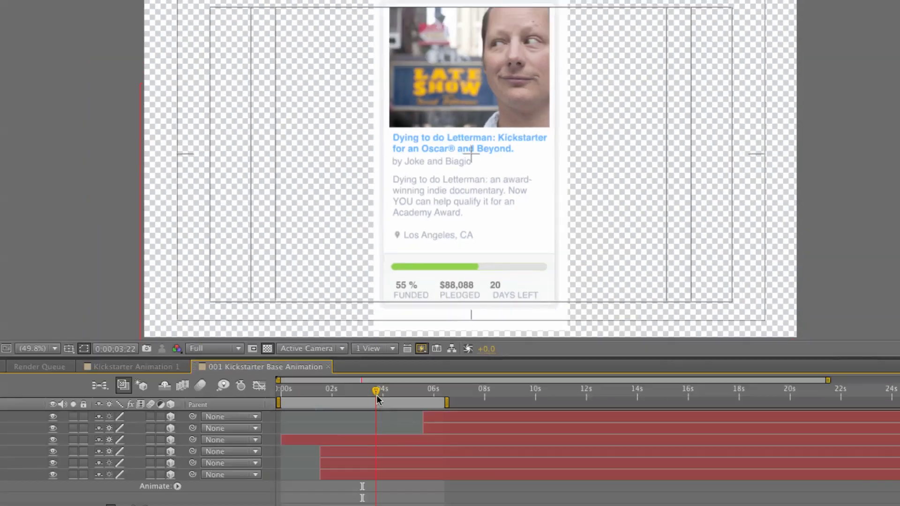
drag(379, 399, 401, 399)
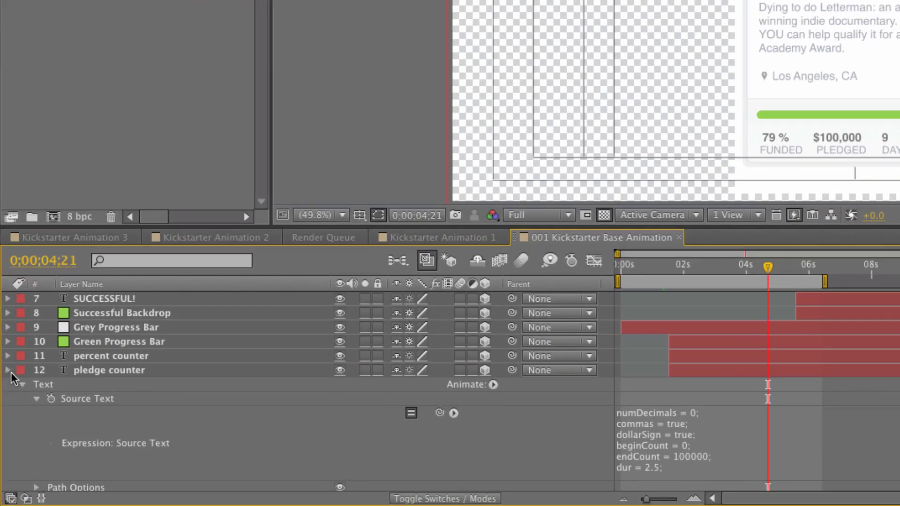
Open the days left counter's expression and change beginCount from 45 to 30
click(5, 400)
click(7, 385)
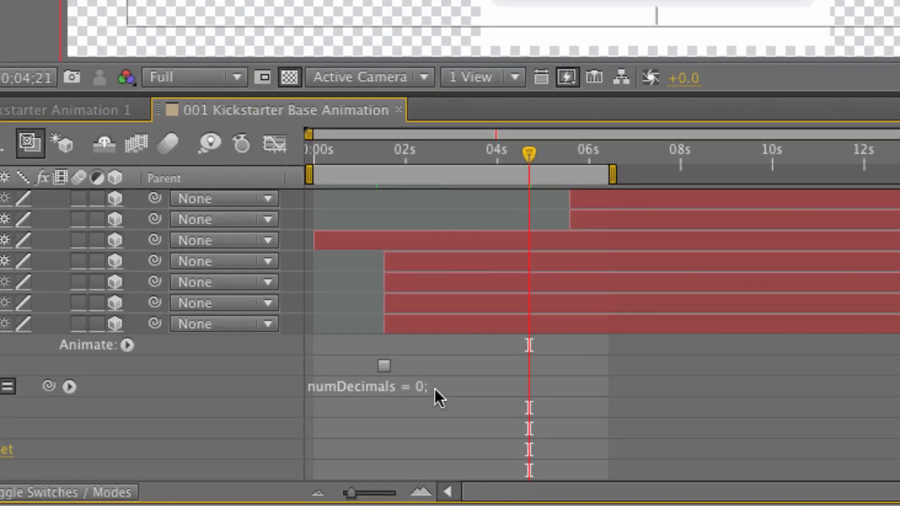
drag(436, 396, 445, 466)
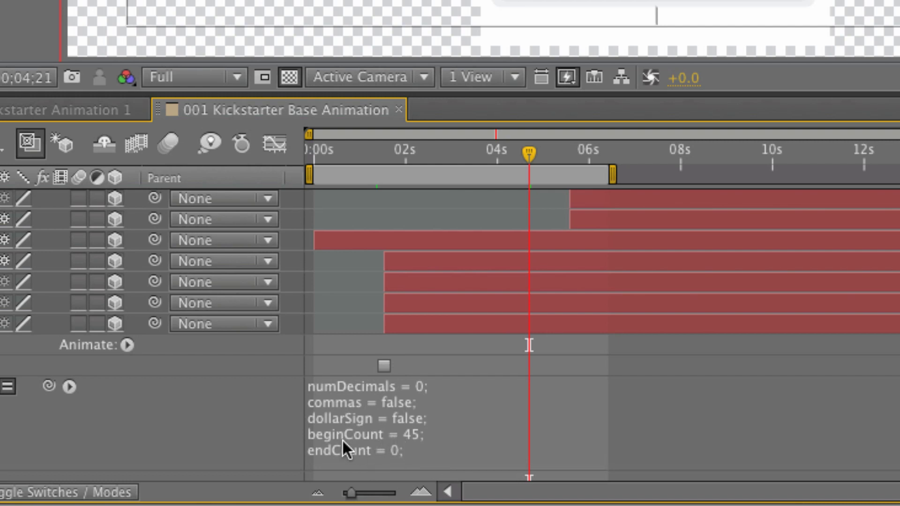
click(408, 444)
click(413, 433)
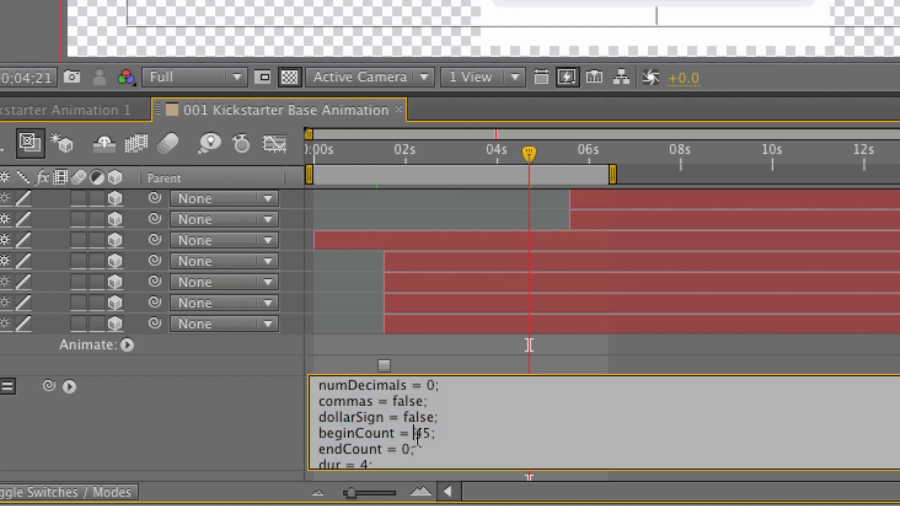
drag(414, 433, 431, 434)
text(30)
Set the days left counter's dur from 4 to 2.5 and play back the counters
scroll(474, 434, down, 1)
scroll(474, 433, down, 1)
double_click(364, 455)
text(2.5)
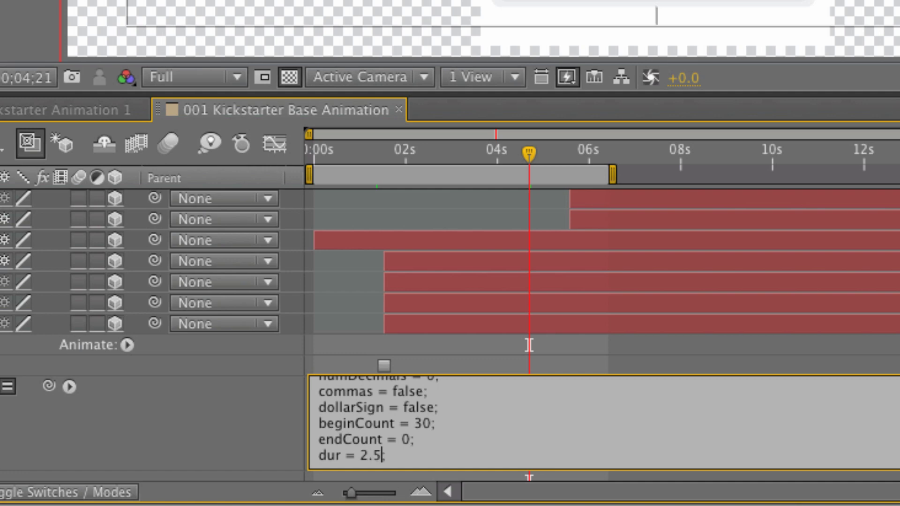
click(492, 441)
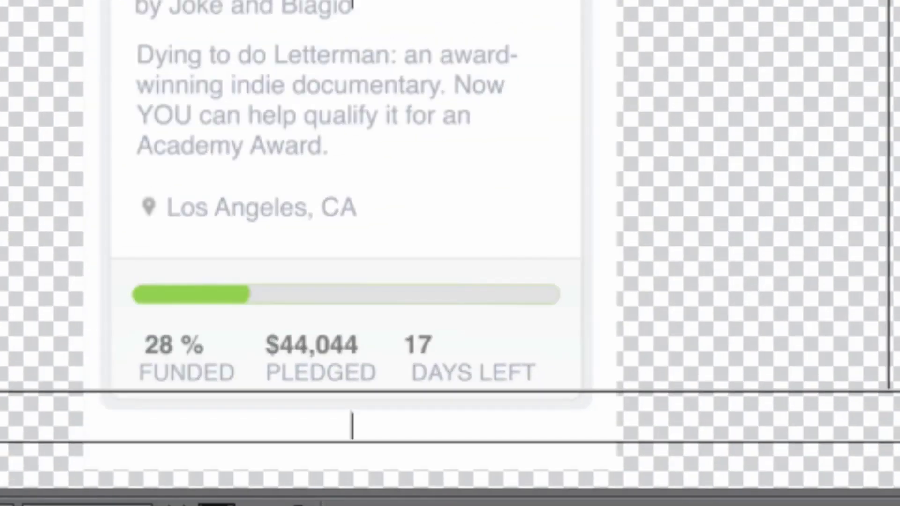
key(space)
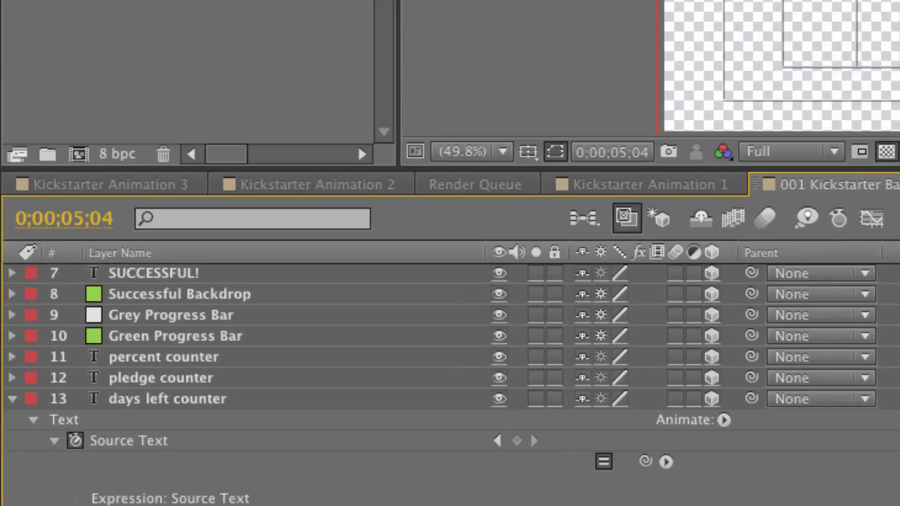
Scroll the timeline and collapse layer 13, the days left counter
scroll(158, 393, up, 3)
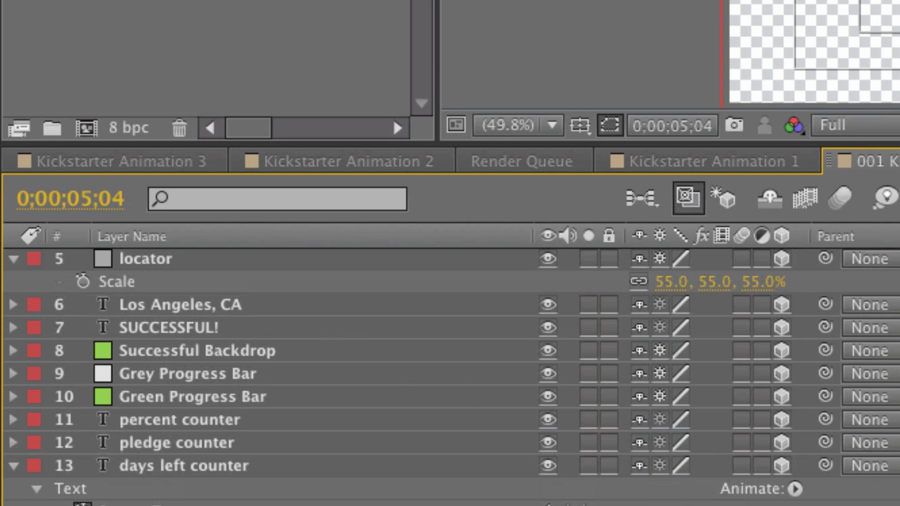
scroll(450, 375, down, 4)
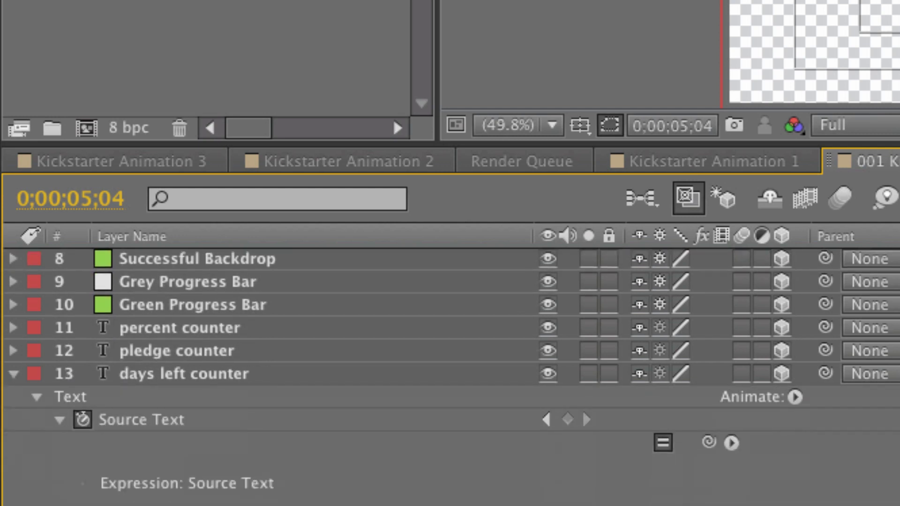
click(14, 374)
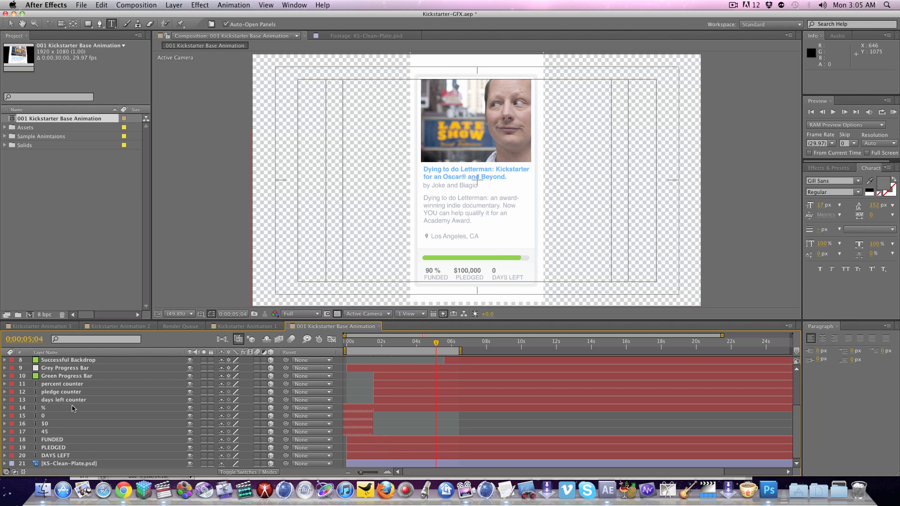
key(super+Tab)
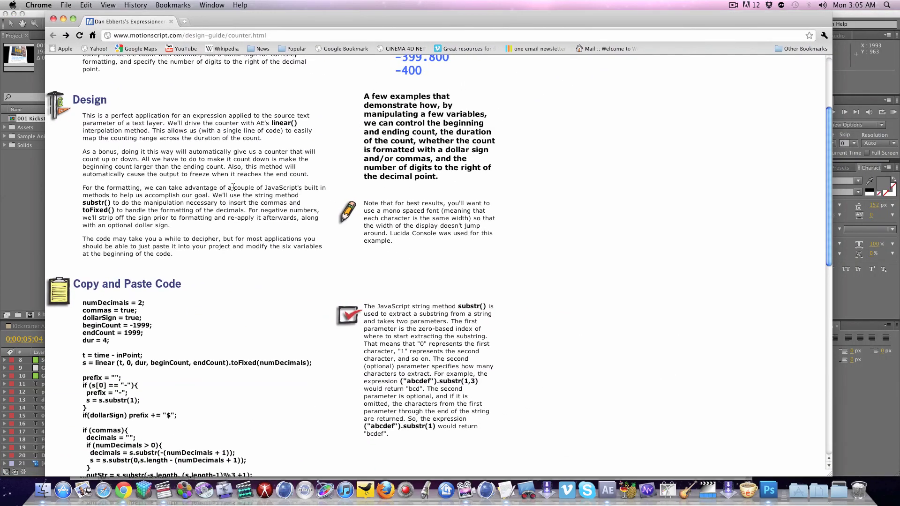
scroll(251, 270, down, 4)
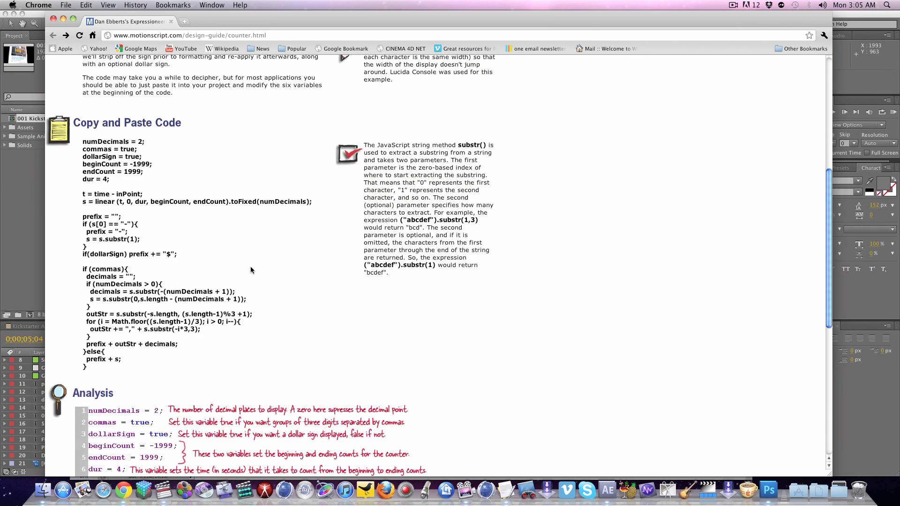
drag(79, 142, 161, 379)
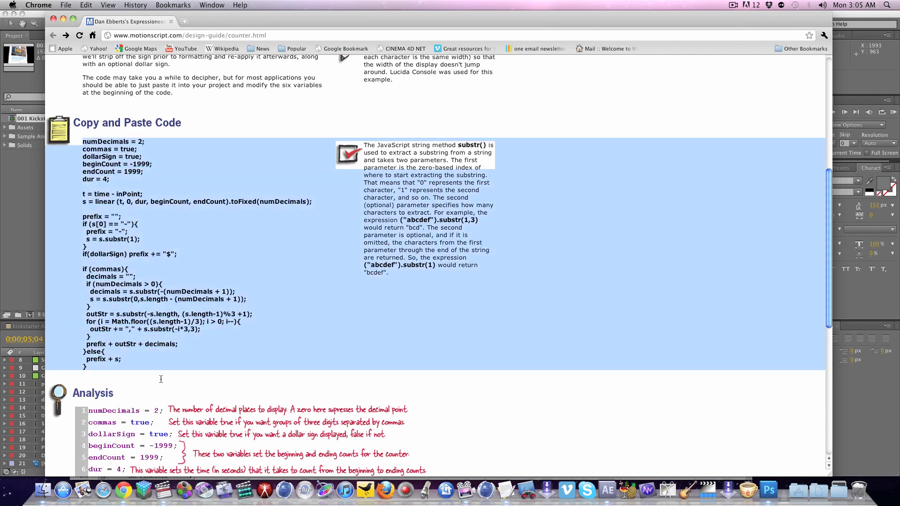
click(232, 161)
key(super+Tab)
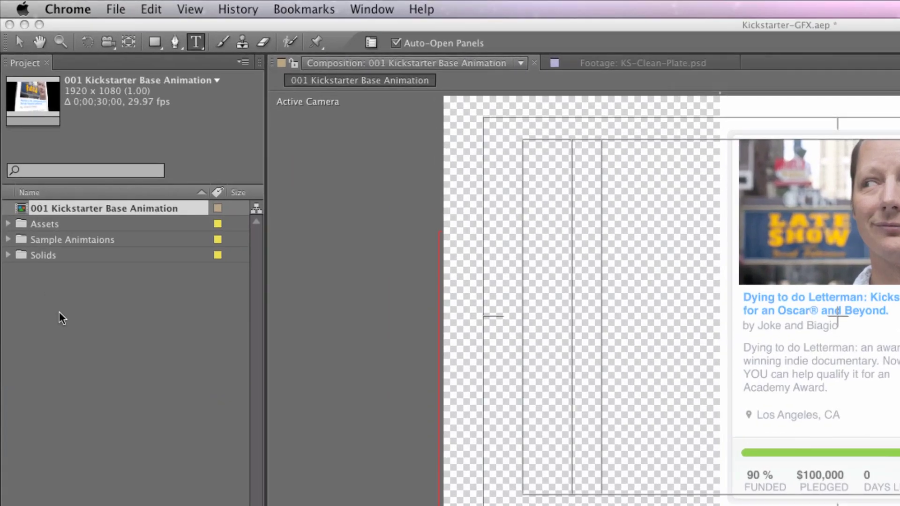
Expand the Assets folder and open KS-Clean-Plate.psd in the footage viewer
click(8, 129)
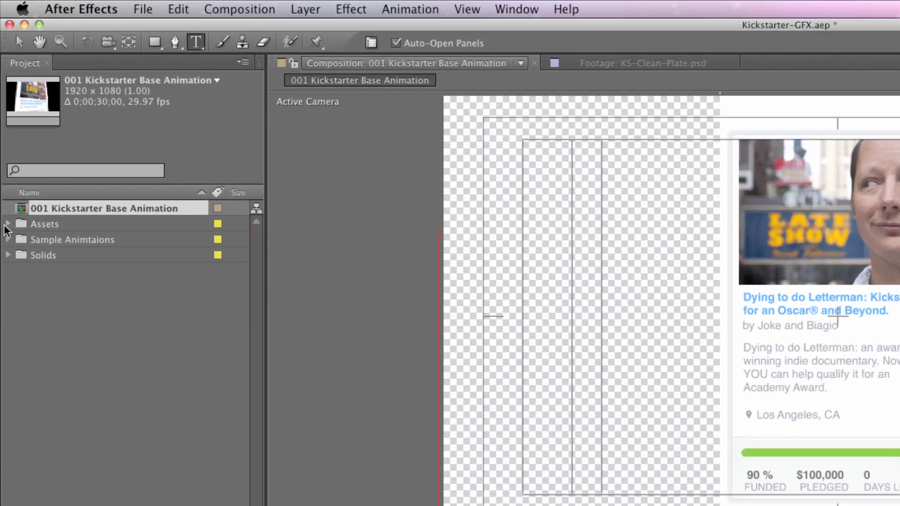
click(8, 224)
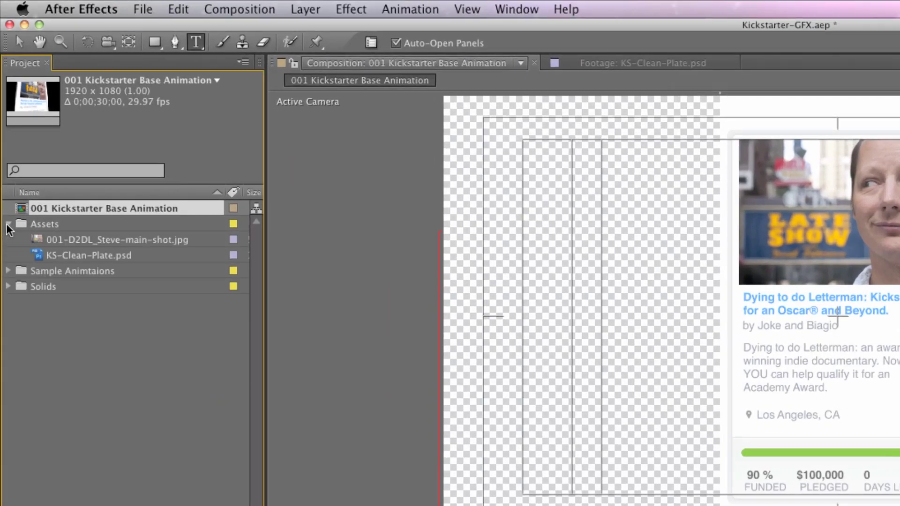
click(73, 257)
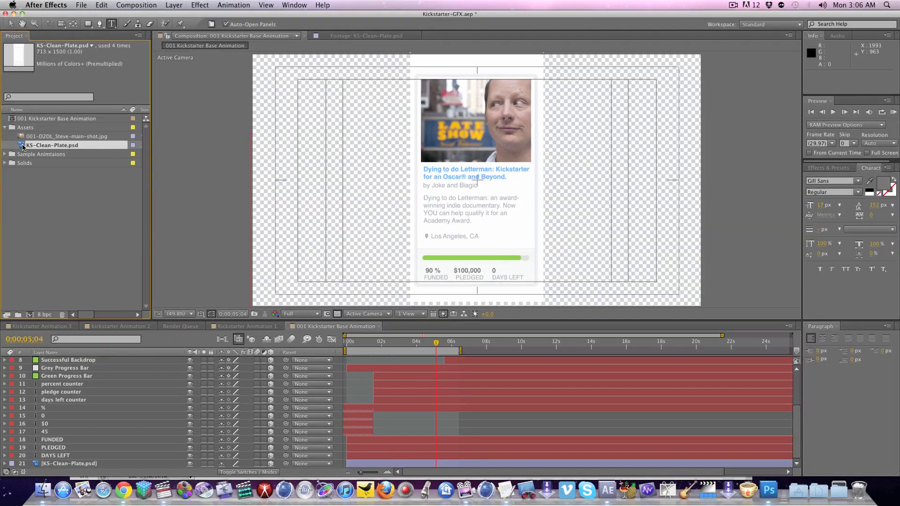
double_click(22, 147)
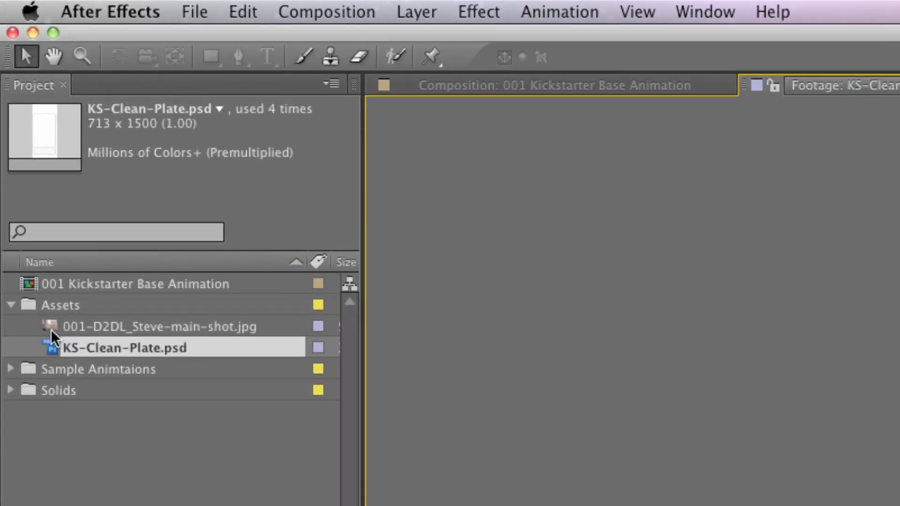
Inspect the main shot photo's details, then collapse Assets and expand Sample Animations
click(22, 137)
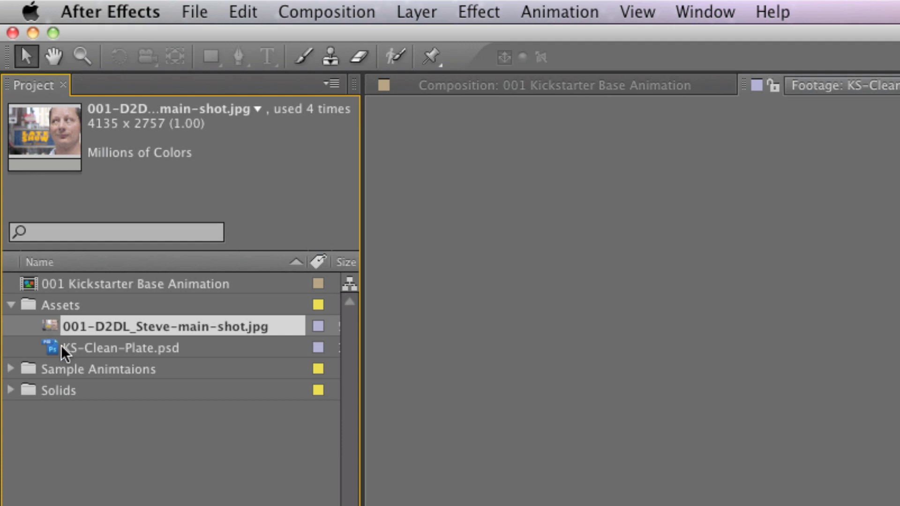
click(10, 306)
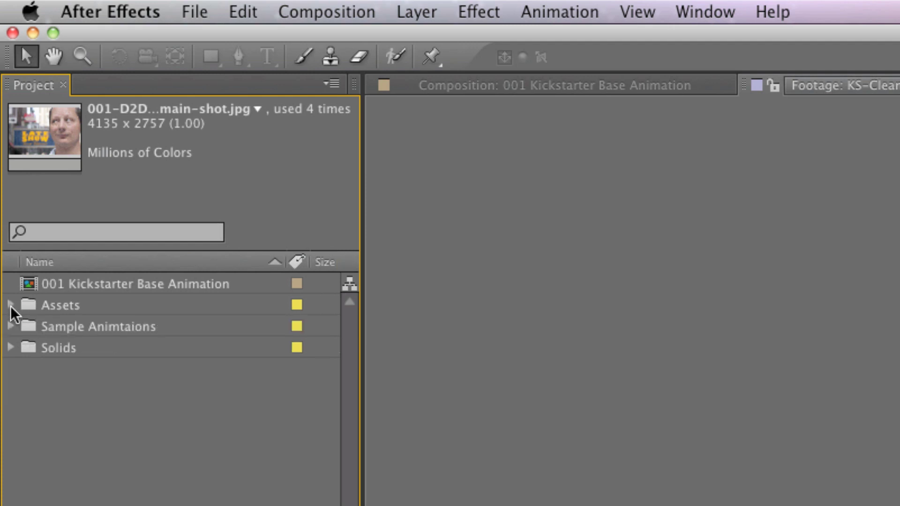
click(10, 326)
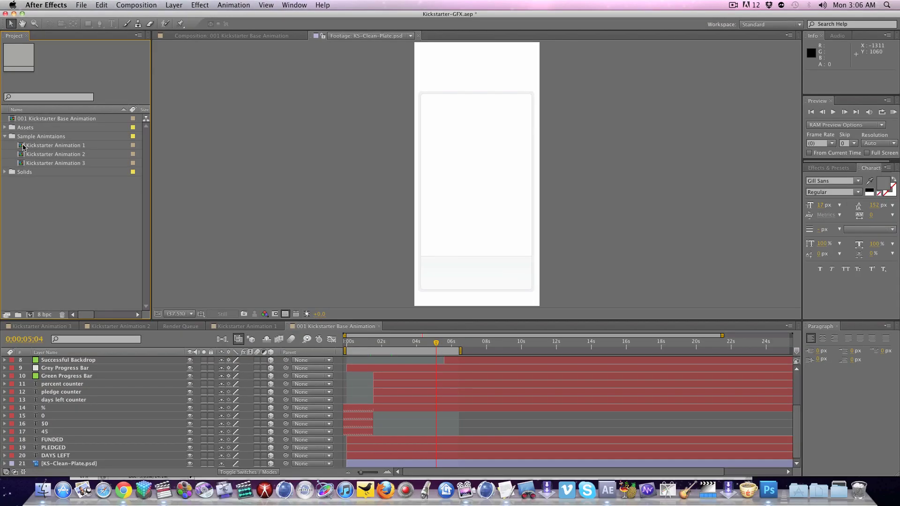
Open Kickstarter Animation 1 and scrub through its camera move
double_click(22, 147)
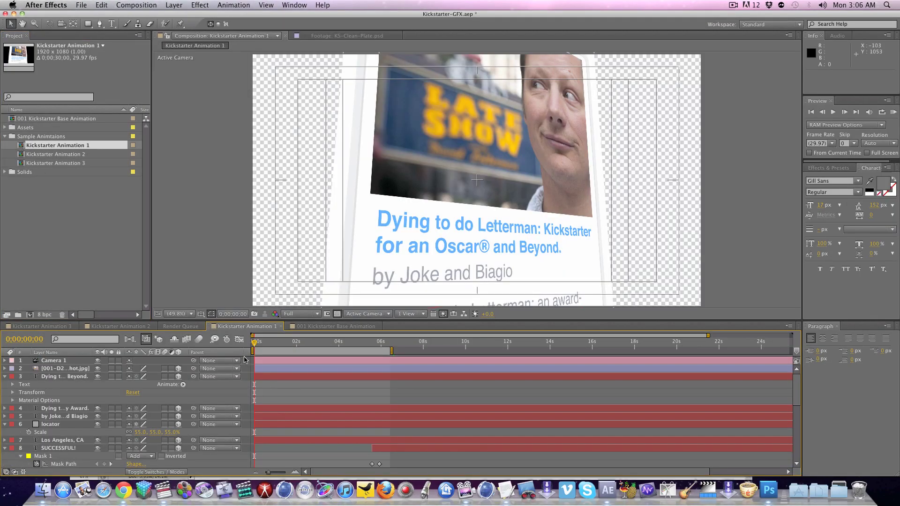
drag(255, 346, 306, 346)
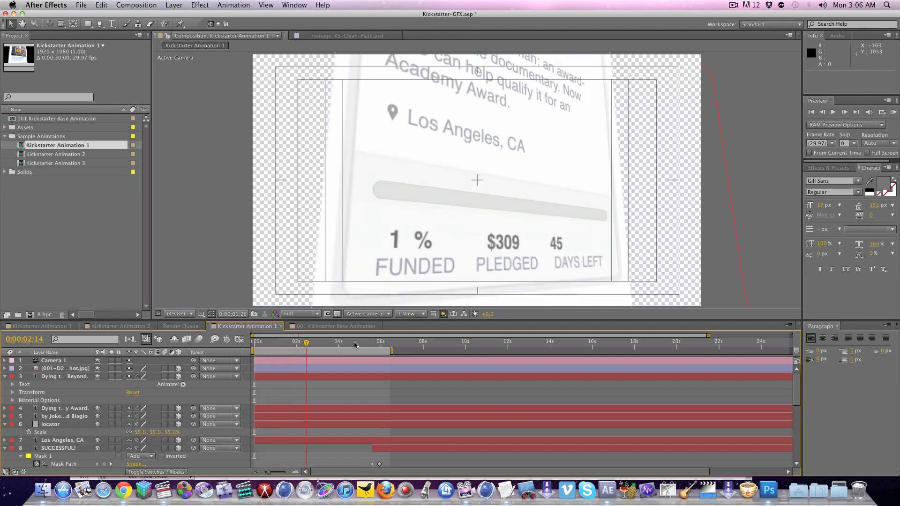
mouse_move(281, 347)
mouse_down()
mouse_move(261, 346)
mouse_move(302, 350)
mouse_move(268, 350)
mouse_up()
Open Kickstarter Animation 2 and scrub its camera move from about one second onward
click(21, 157)
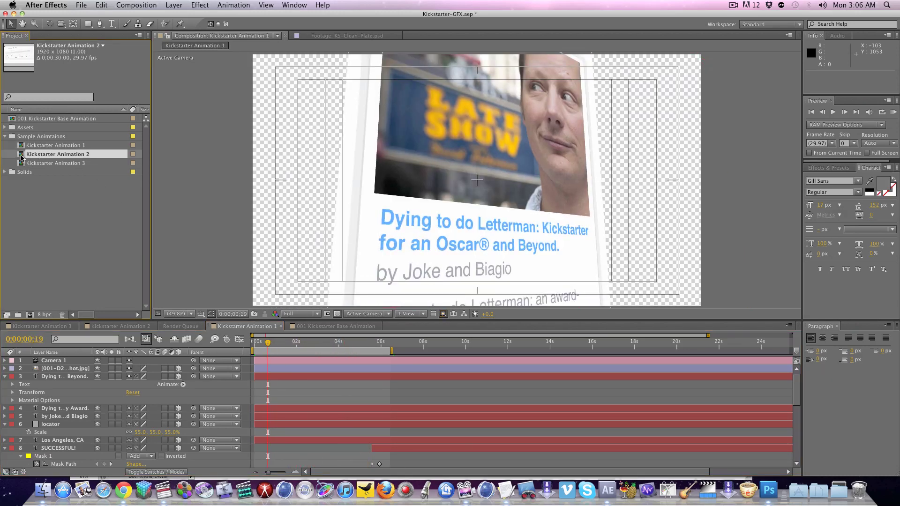
double_click(22, 155)
click(283, 345)
drag(283, 345, 375, 346)
Open Kickstarter Animation 3 and scrub to the card showing SUCCESSFUL!, 2000% funded, $340,000 pledged
click(23, 164)
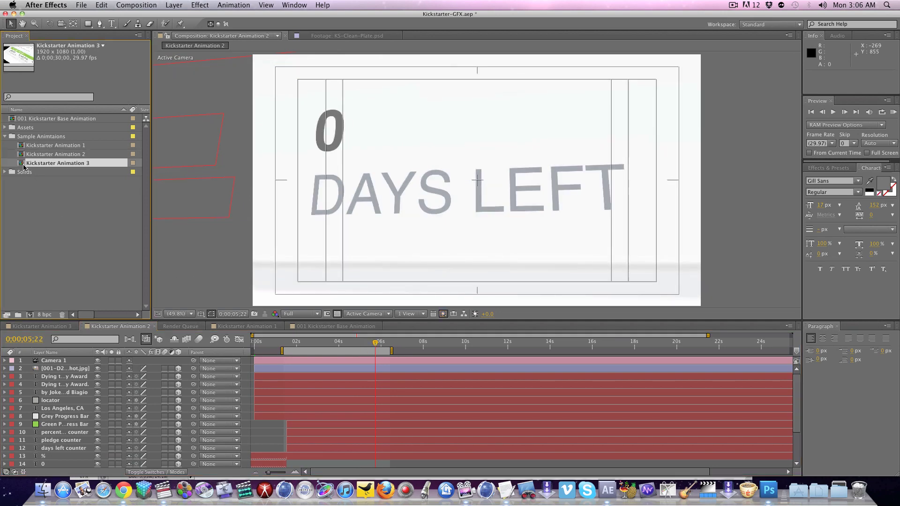
double_click(23, 165)
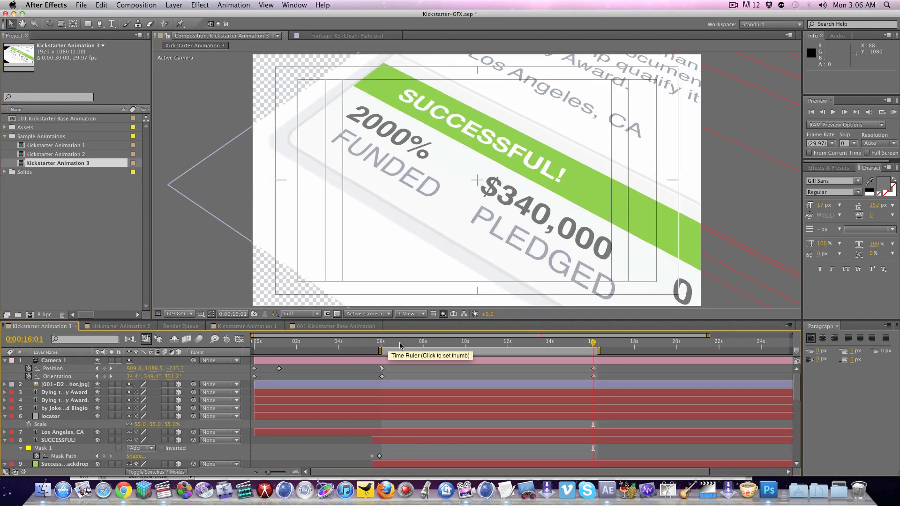
drag(399, 345, 593, 363)
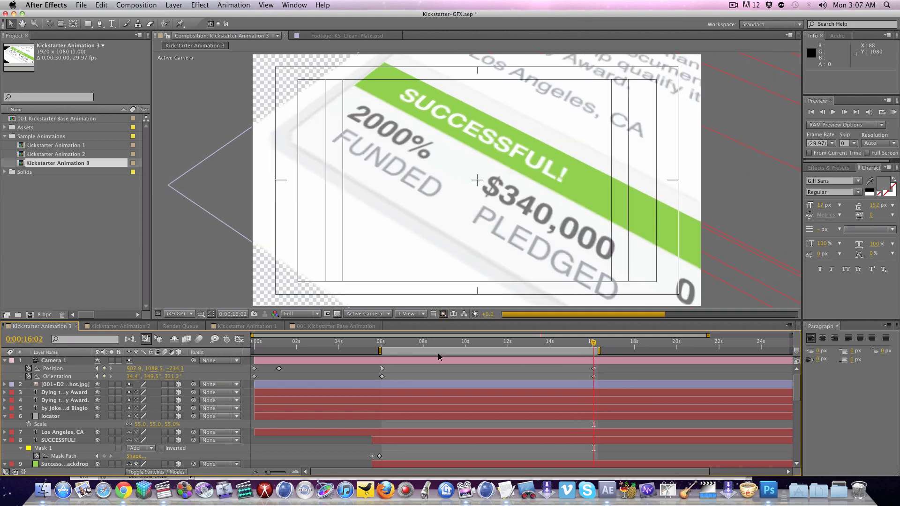